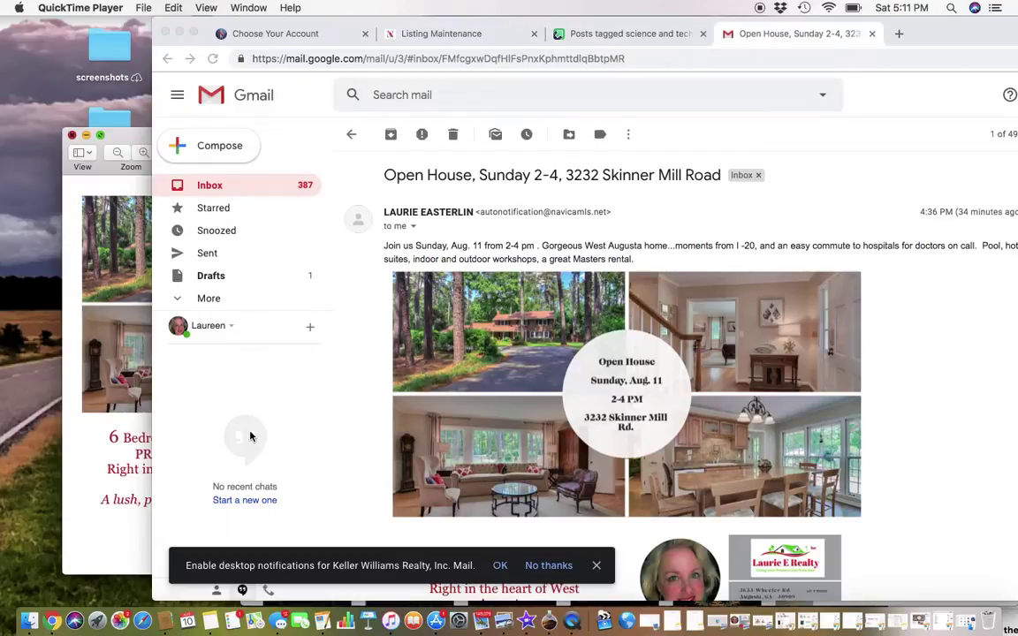
# - Scroll through the received open-house flyer email, then switch to the Imgur science and tech page
pyautogui.scroll(-5, 619, 371)
pyautogui.scroll(-1, 670, 416)
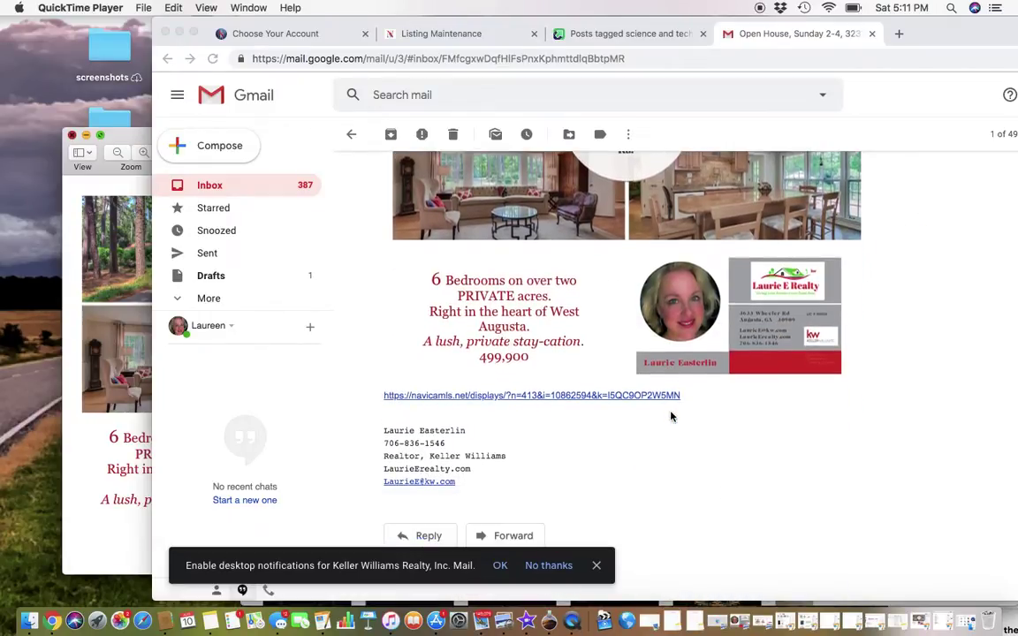
pyautogui.scroll(6, 670, 416)
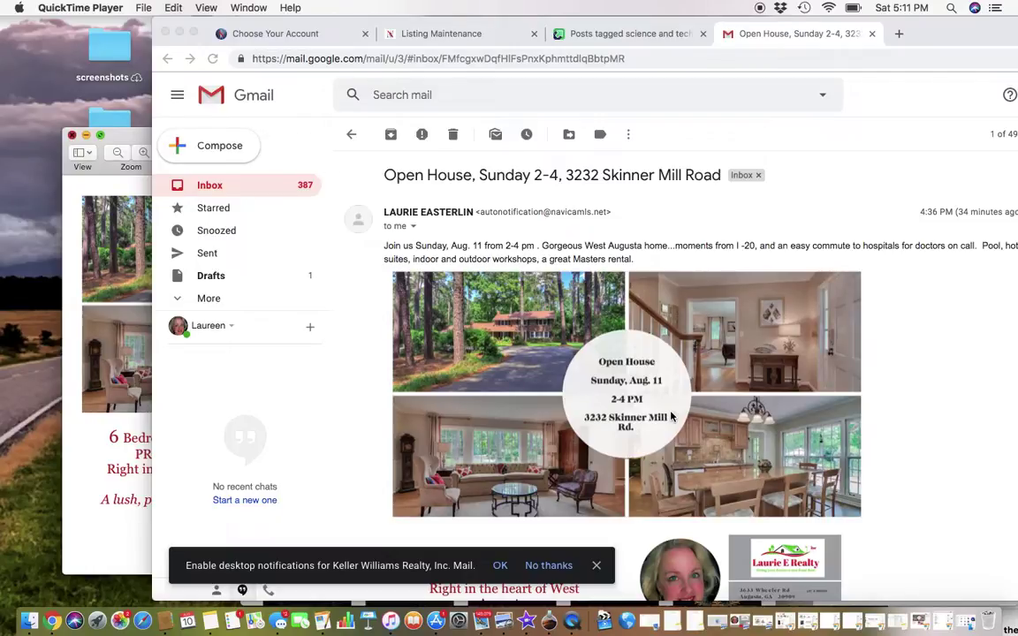
pyautogui.scroll(-3, 670, 416)
pyautogui.scroll(3, 671, 416)
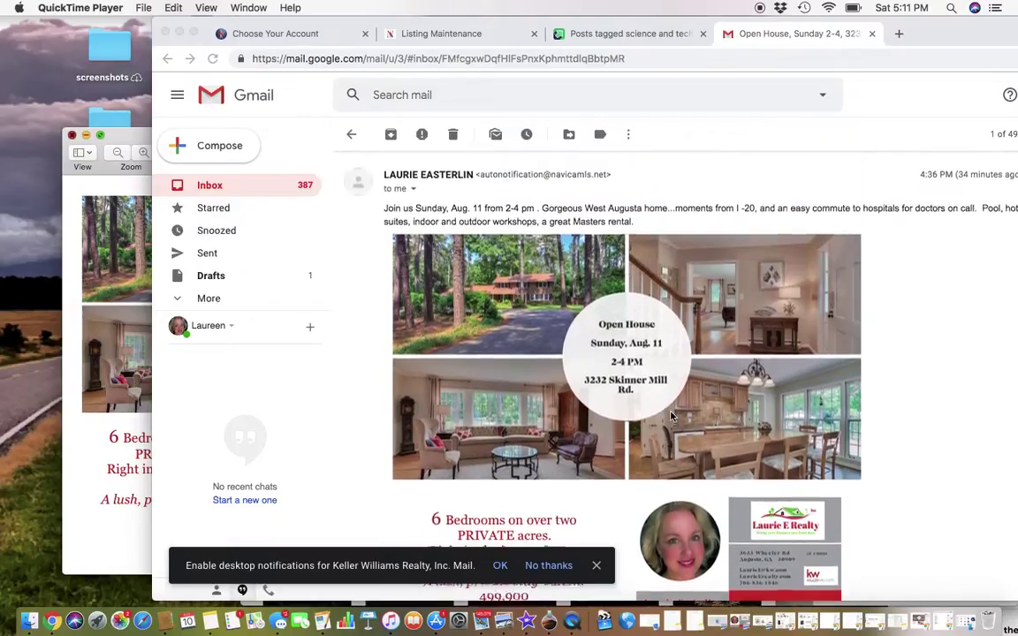
pyautogui.scroll(-4, 670, 416)
pyautogui.scroll(4, 670, 416)
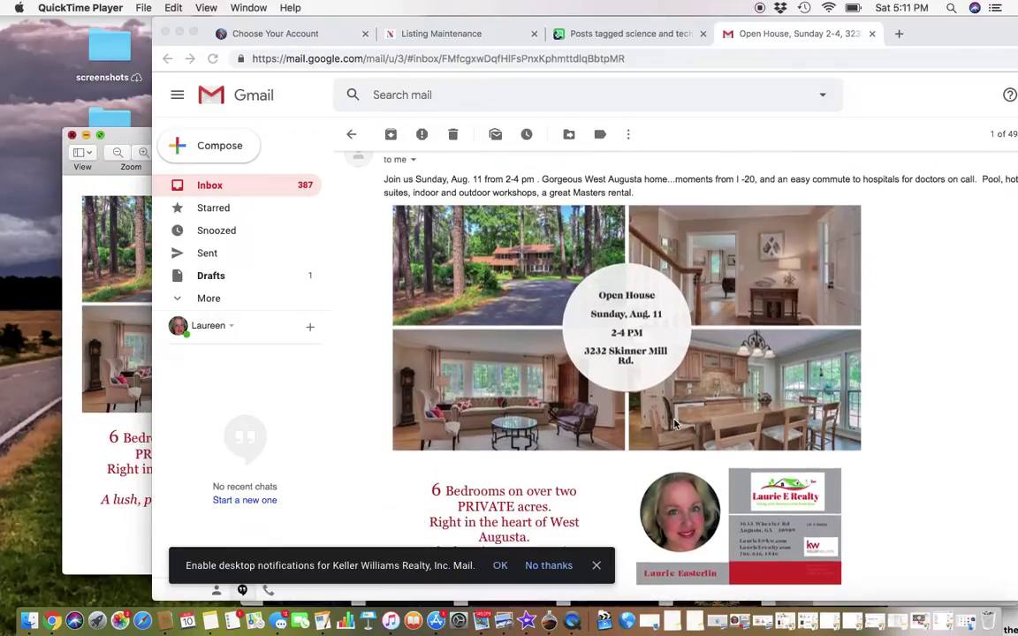
pyautogui.scroll(-3, 674, 425)
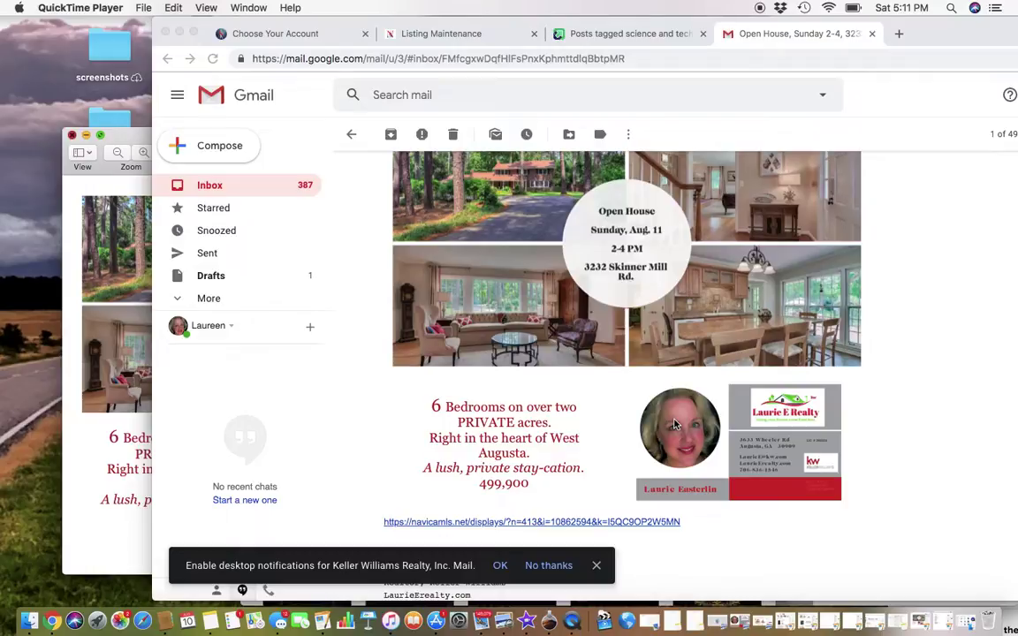
pyautogui.scroll(1, 674, 425)
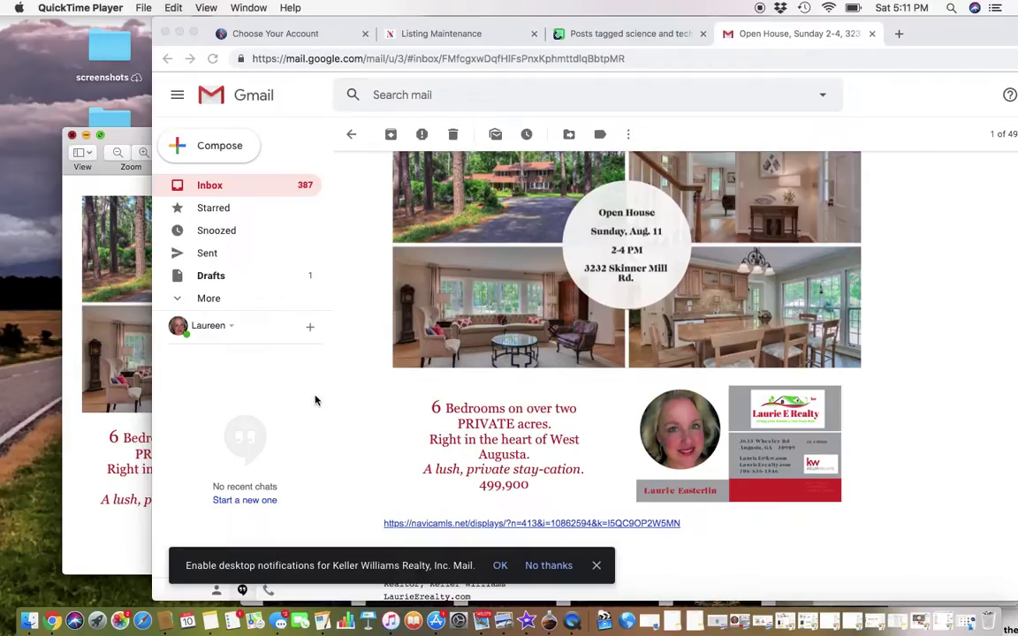
pyautogui.click(574, 33)
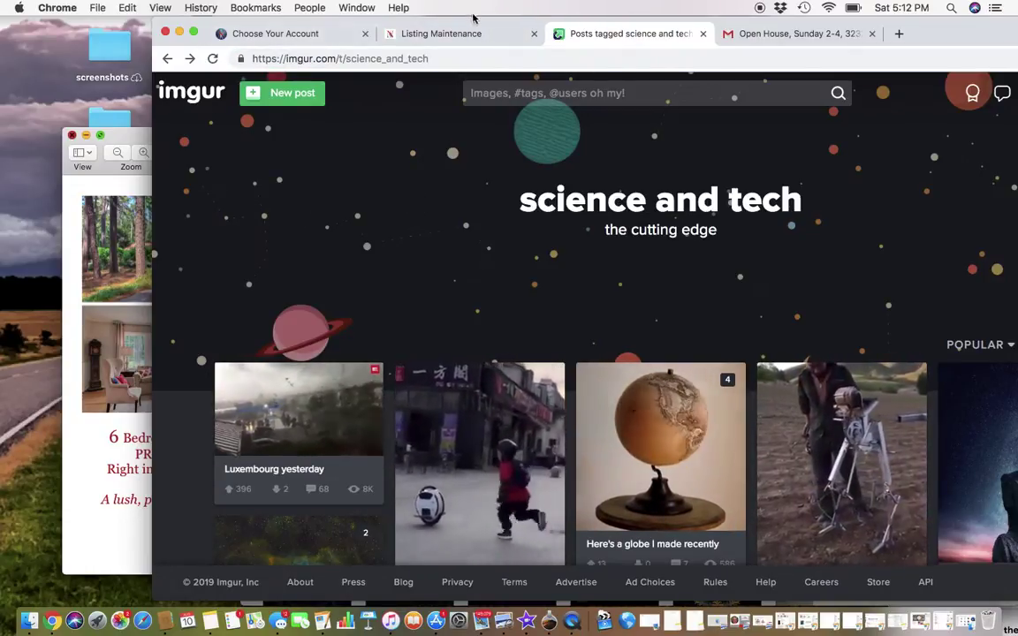
# - Upload the open-house flyer screenshot to the Imgur account's Images, bringing the total to 7
pyautogui.moveTo(472, 23); pyautogui.dragTo(330, 28)
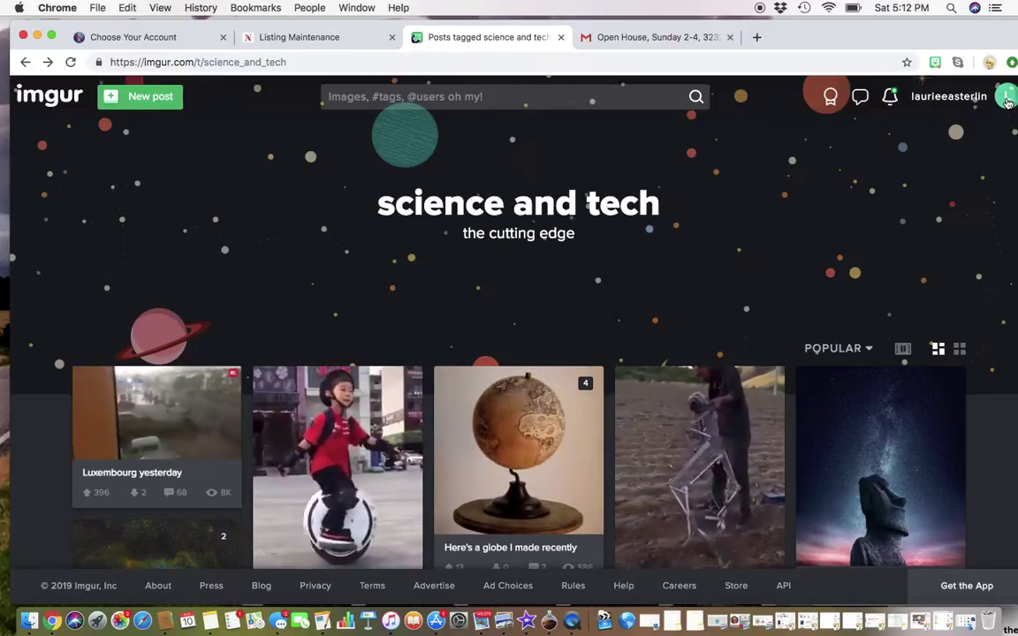
pyautogui.click(1007, 99)
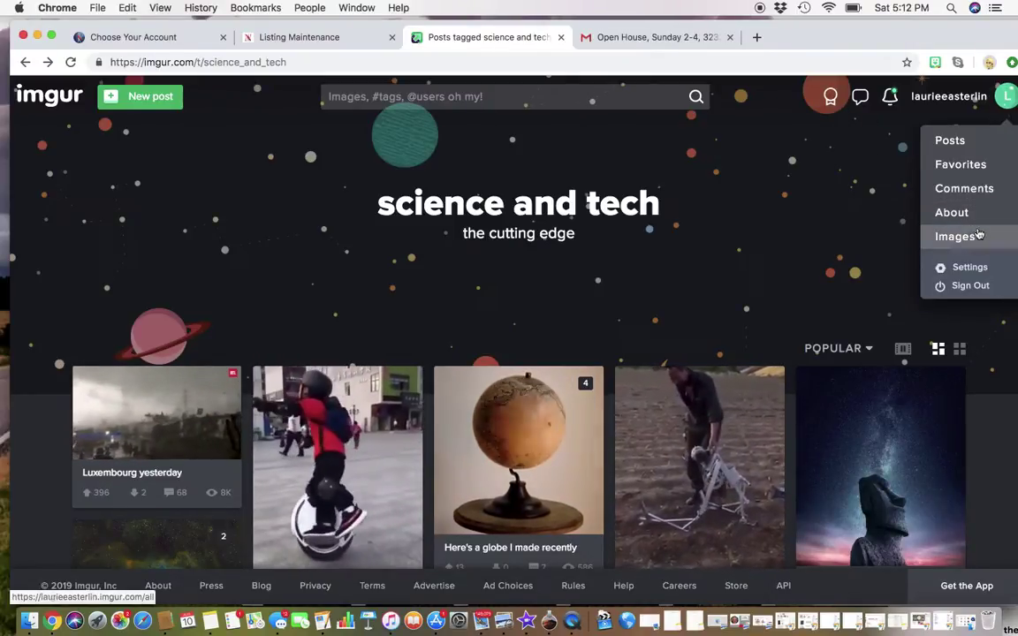
pyautogui.click(955, 237)
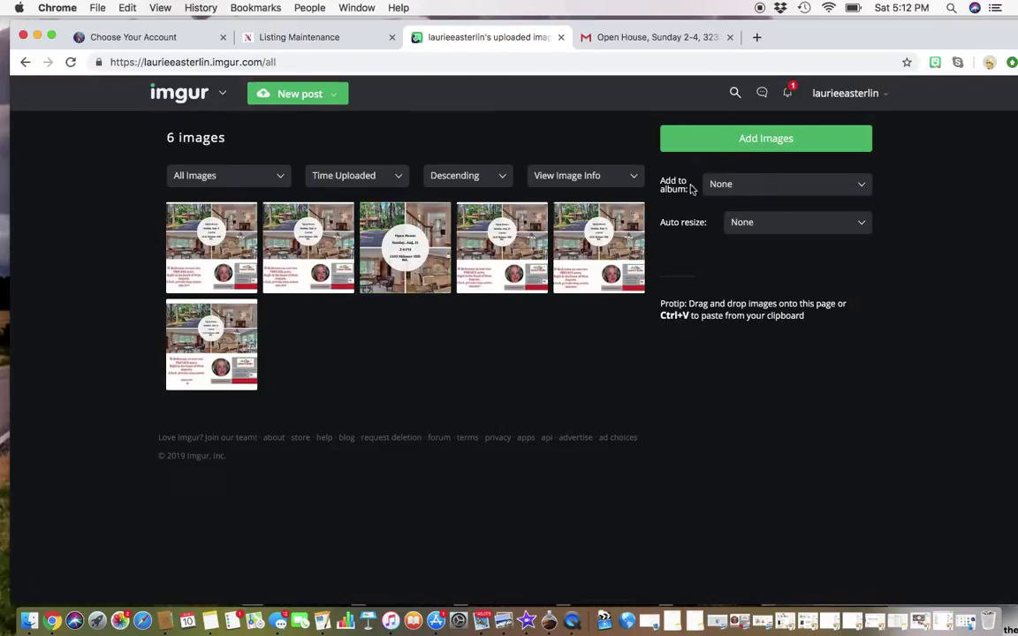
pyautogui.click(745, 148)
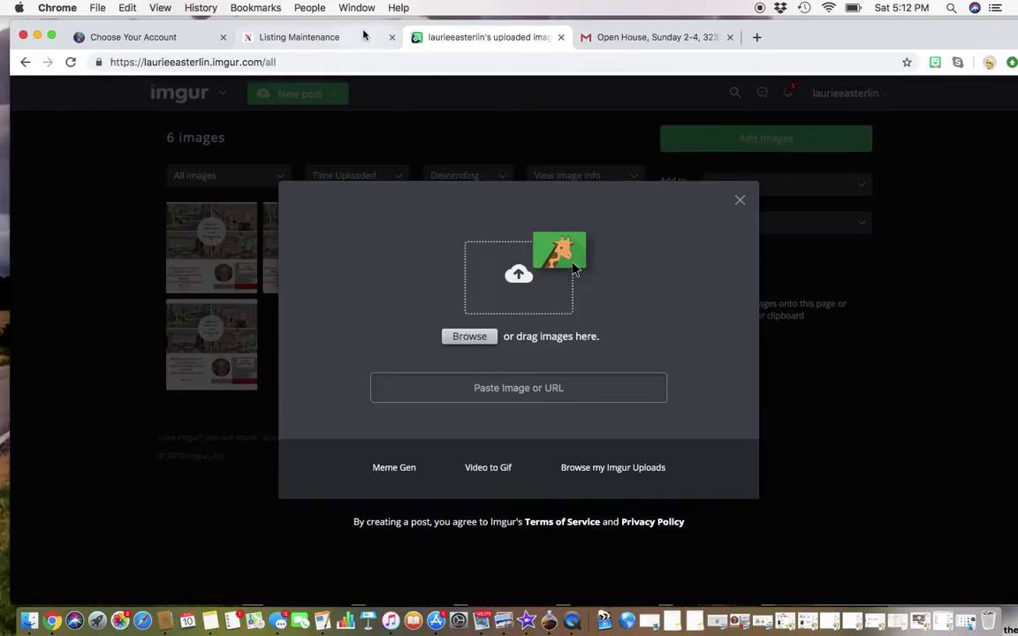
pyautogui.click(475, 342)
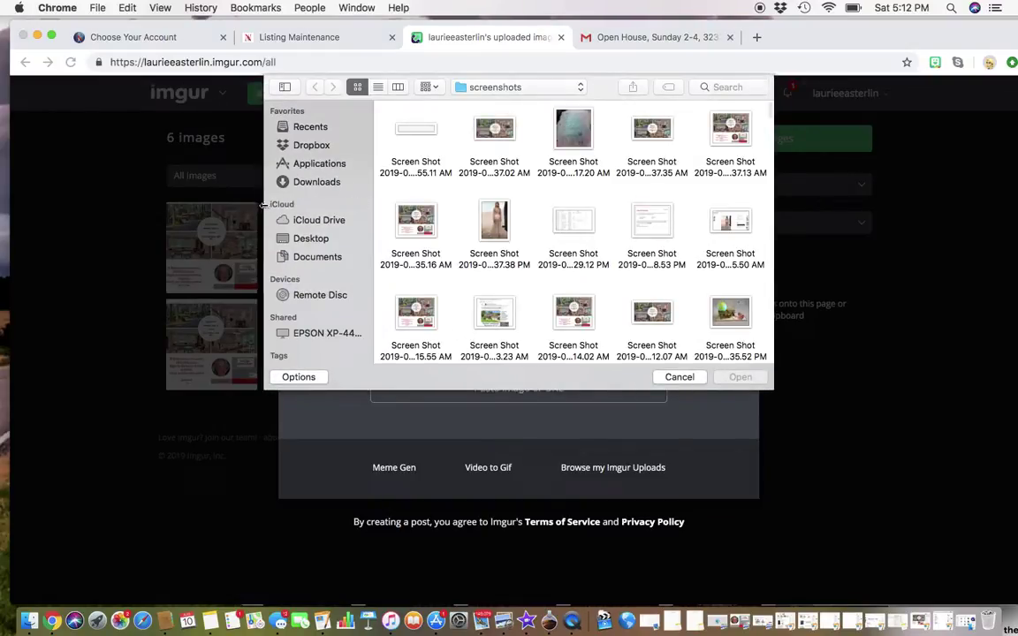
pyautogui.doubleClick(731, 129)
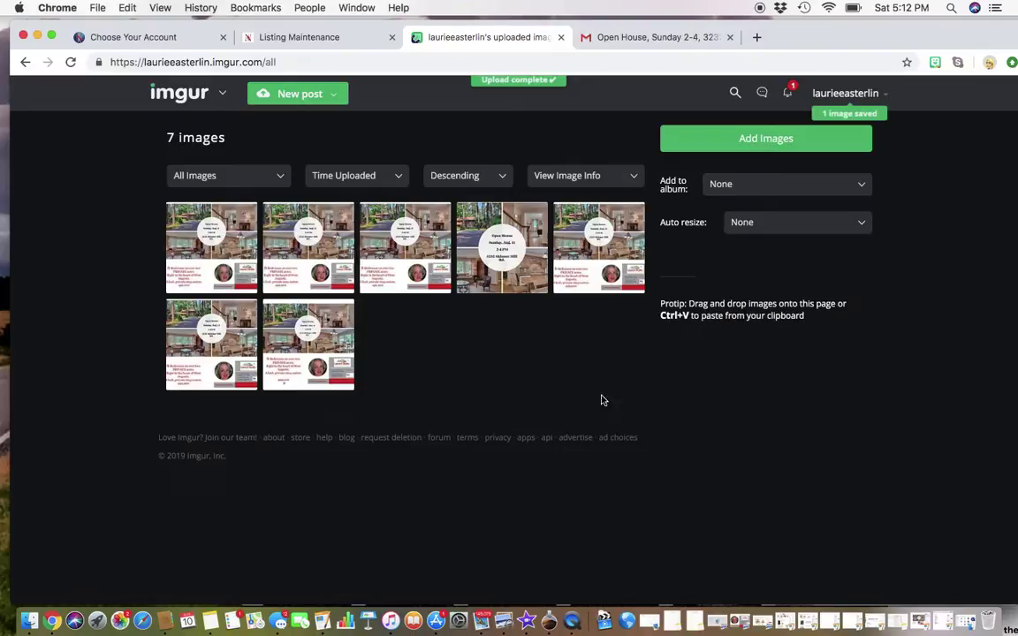
# - Copy the new flyer image's Imgur direct link and return to the Navica MLS tab
pyautogui.click(196, 237)
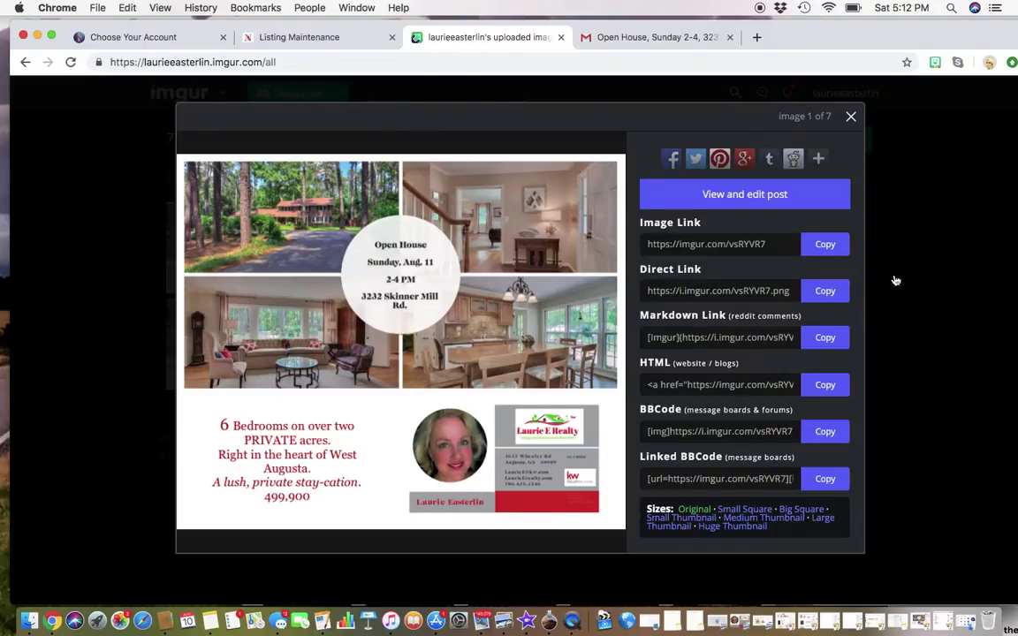
pyautogui.moveTo(400, 341)
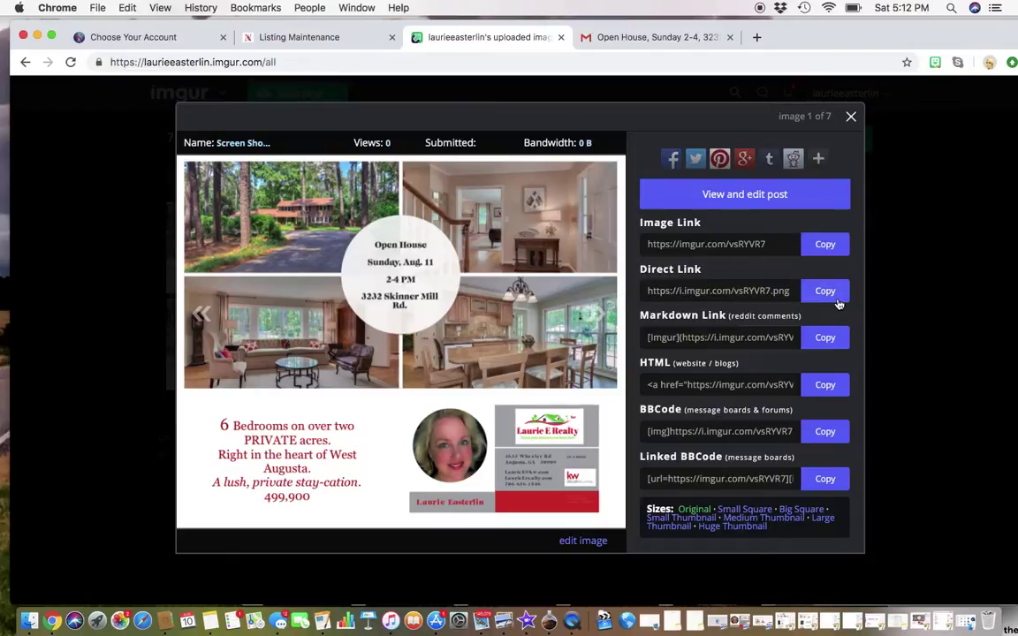
pyautogui.click(827, 294)
pyautogui.click(148, 39)
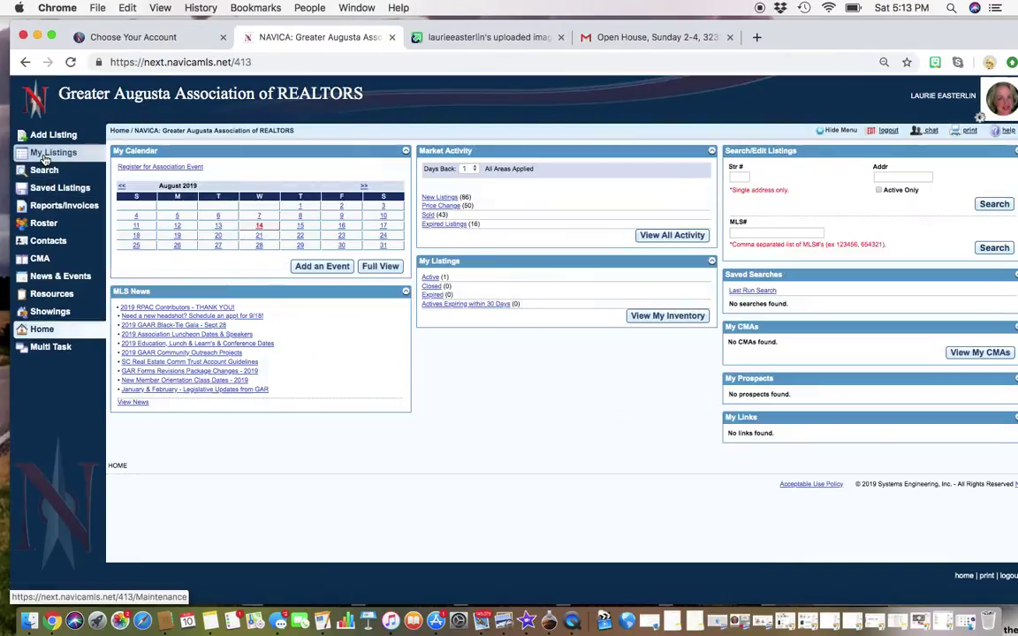
# - From My Listings, start a membership email for the Skinner Mill Road listing
pyautogui.click(46, 155)
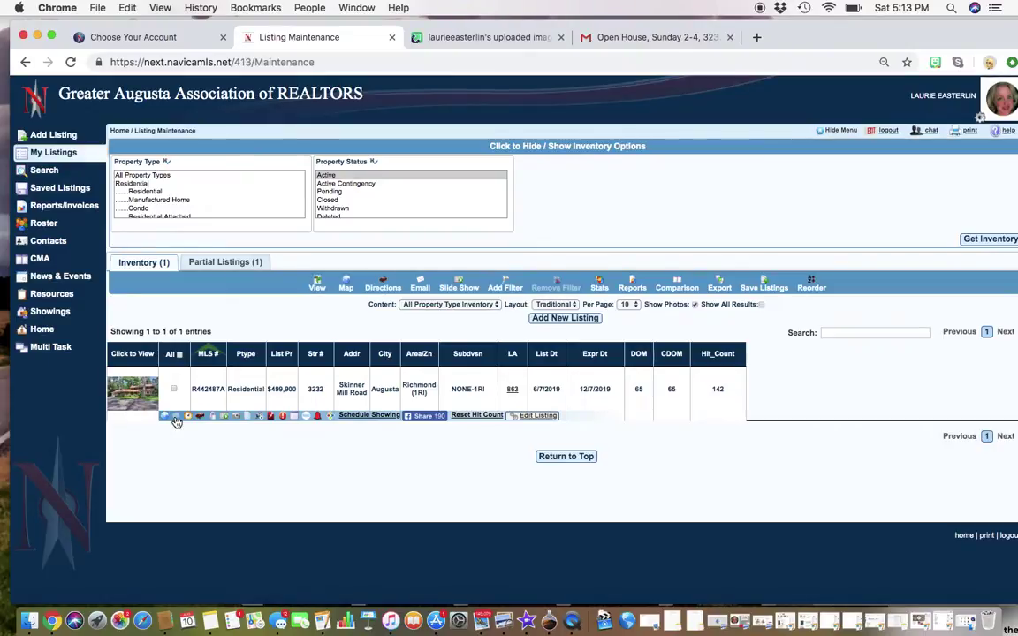
pyautogui.click(176, 419)
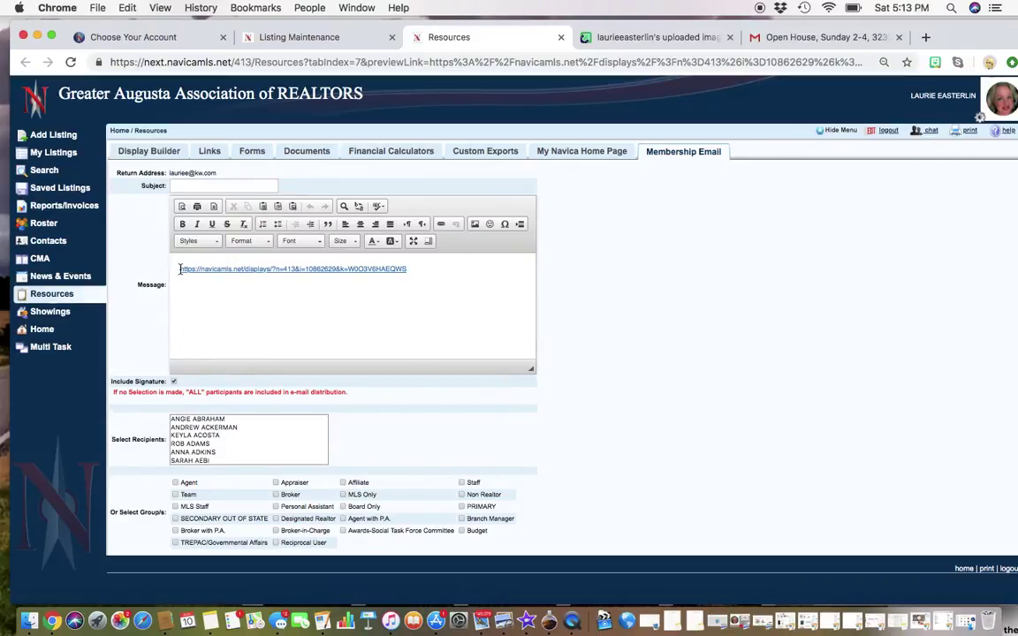
# - Add 'Join us Sunday for an Open House.' above the listing link and set subject 'Test Email'
pyautogui.click(180, 268)
pyautogui.press('Return')
pyautogui.press('Return')
pyautogui.press('Return')
pyautogui.write('Join us S')
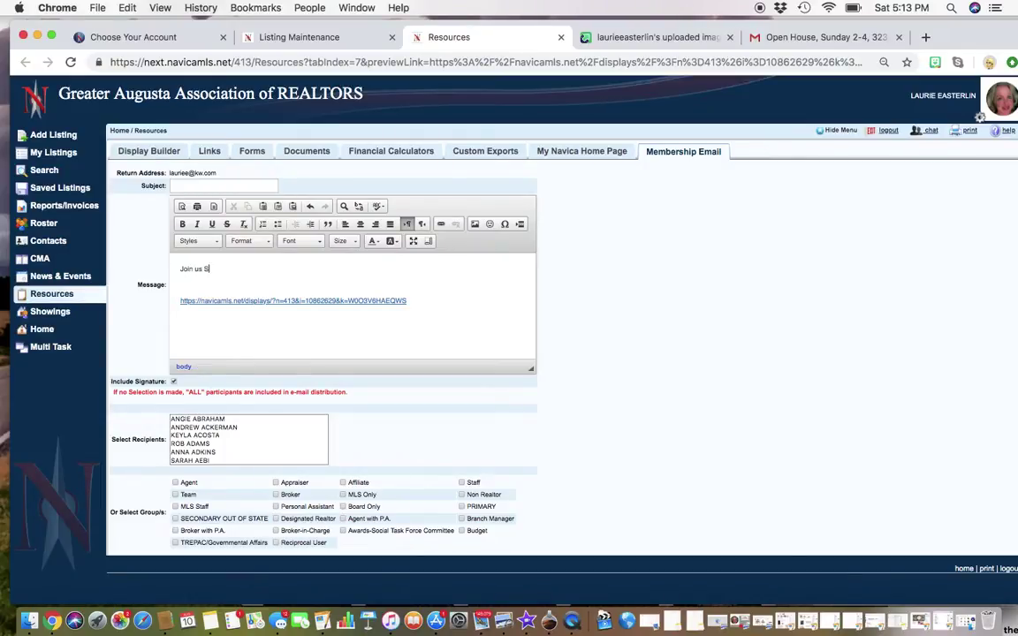
pyautogui.write('unday for an Open House')
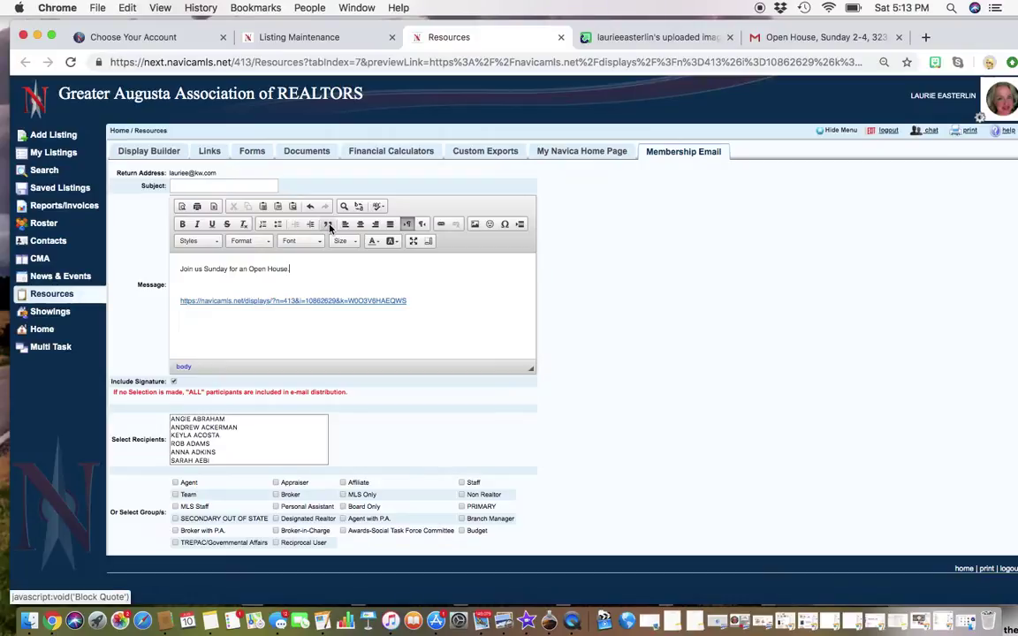
pyautogui.press('Return')
pyautogui.press('Return')
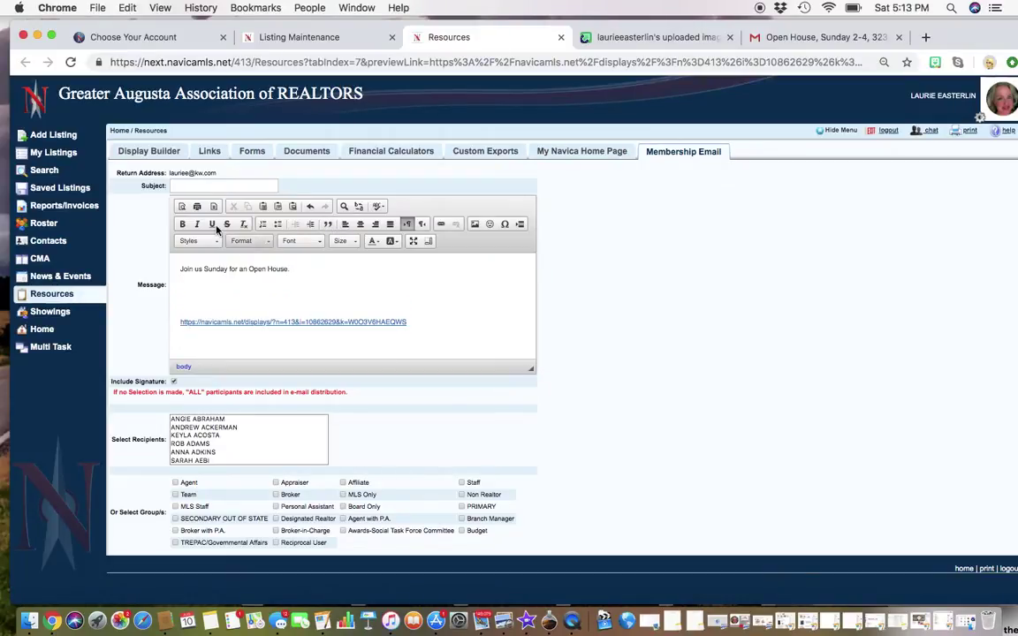
pyautogui.click(192, 184)
pyautogui.write('Test Email')
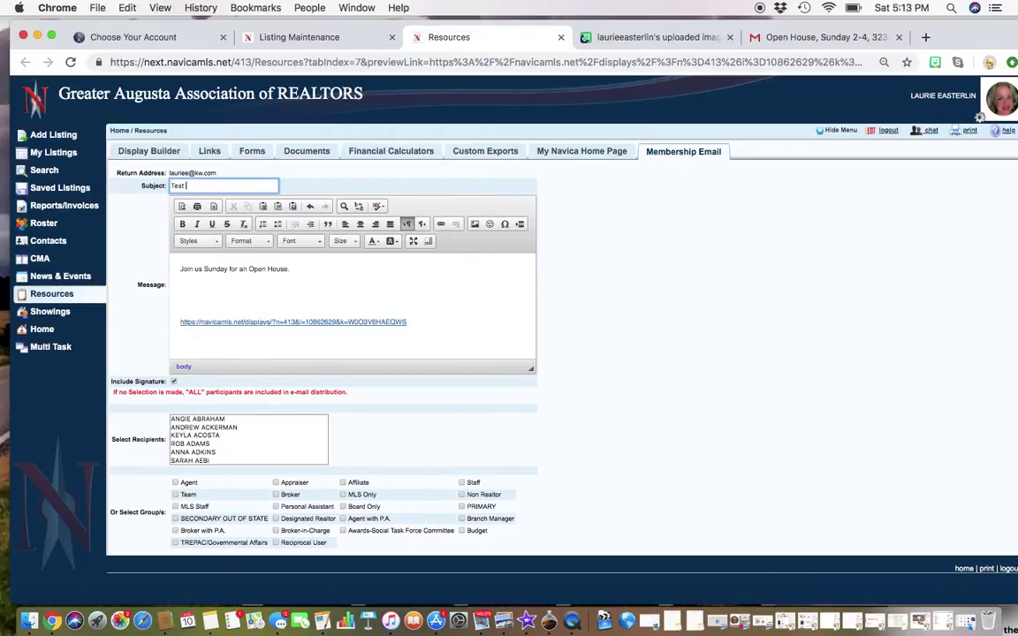
pyautogui.click(302, 268)
pyautogui.press('Return')
pyautogui.press('Return')
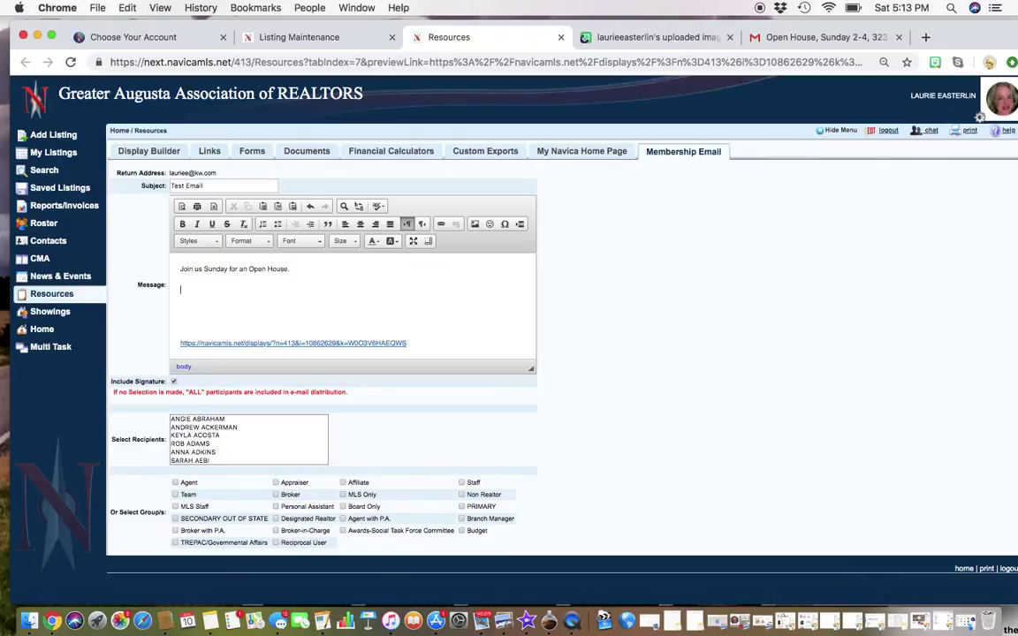
# - Insert the flyer into the message body as an image using its pasted Imgur direct link
pyautogui.click(475, 225)
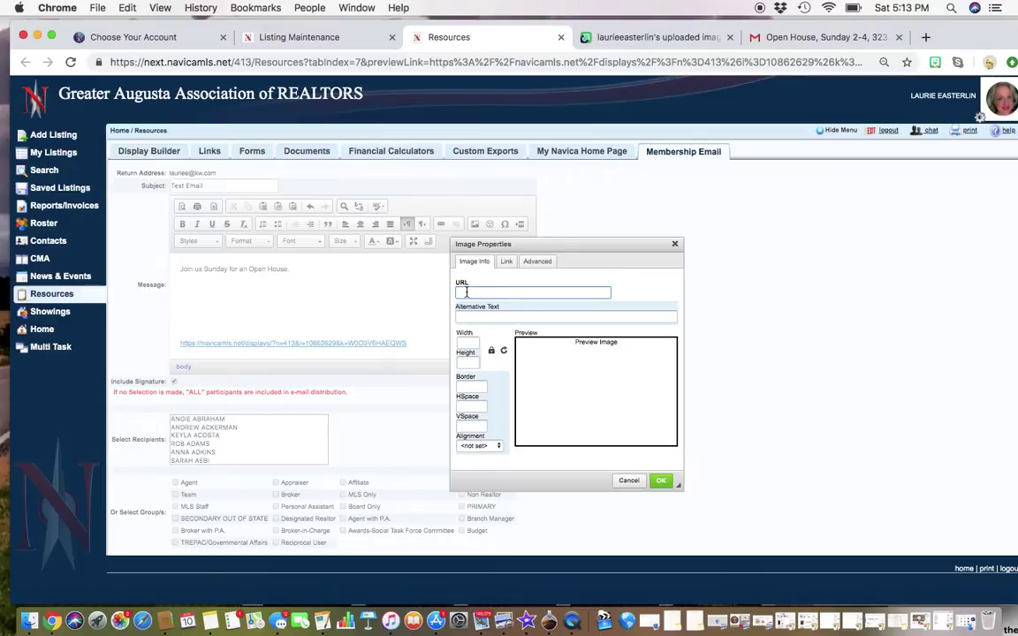
pyautogui.press('super+v')
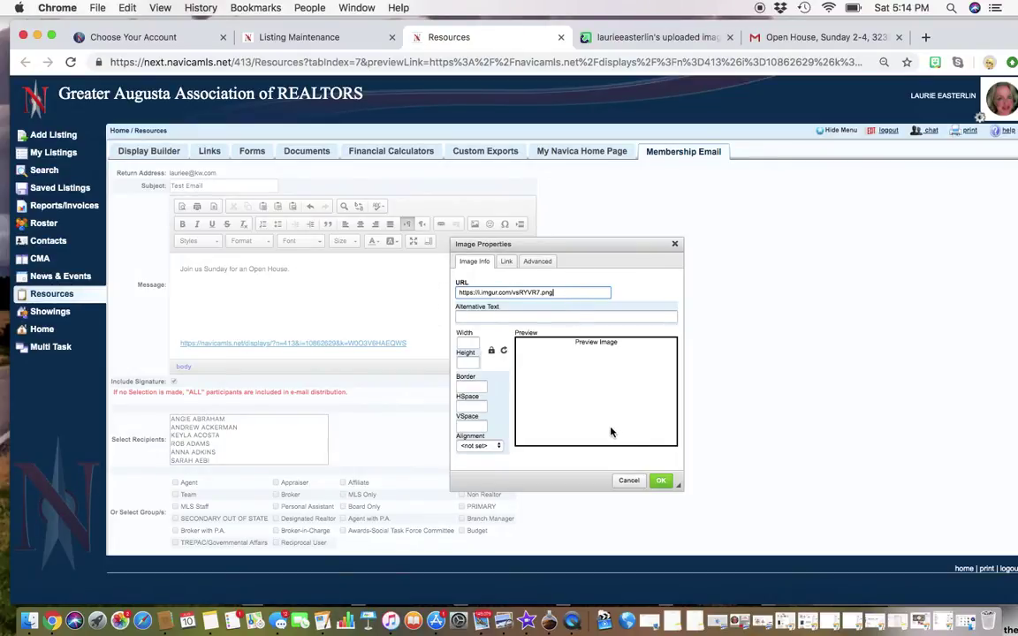
pyautogui.click(660, 480)
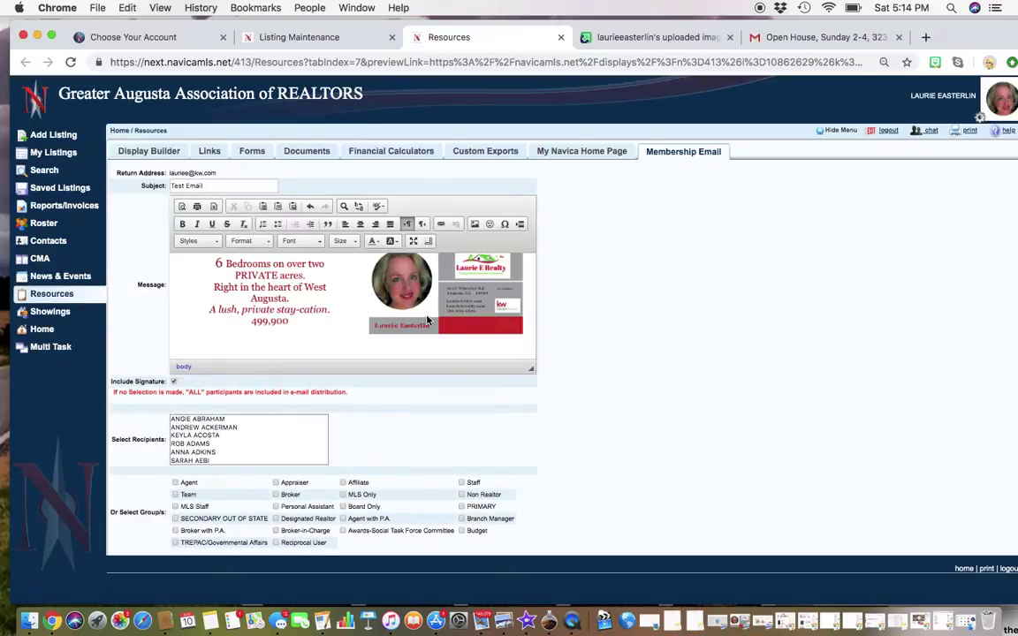
pyautogui.scroll(10, 426, 326)
pyautogui.scroll(-2, 427, 326)
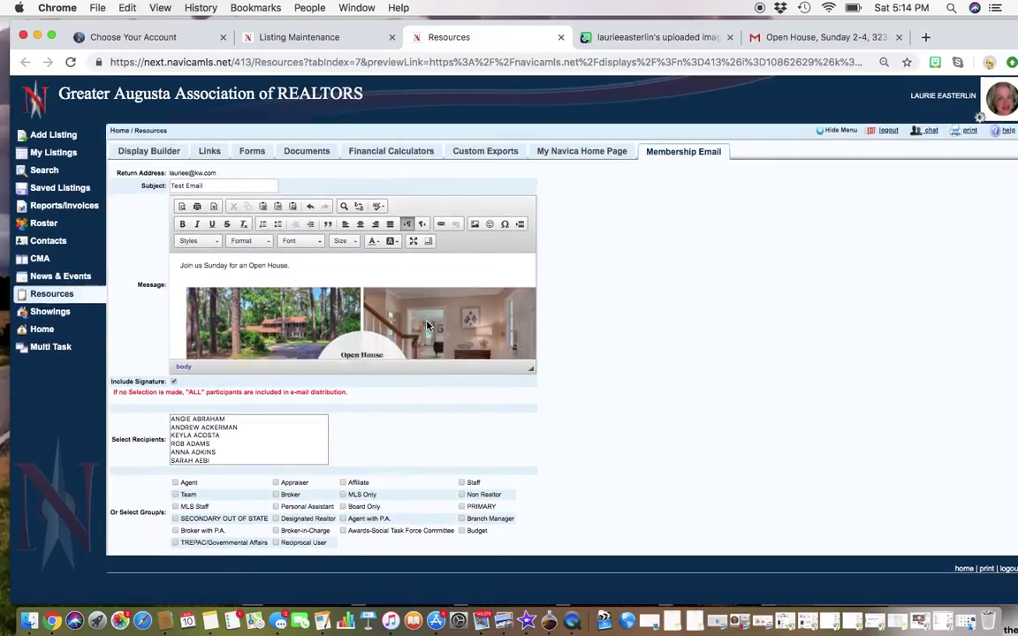
pyautogui.scroll(-3, 426, 326)
pyautogui.scroll(-3, 427, 323)
pyautogui.scroll(-3, 427, 322)
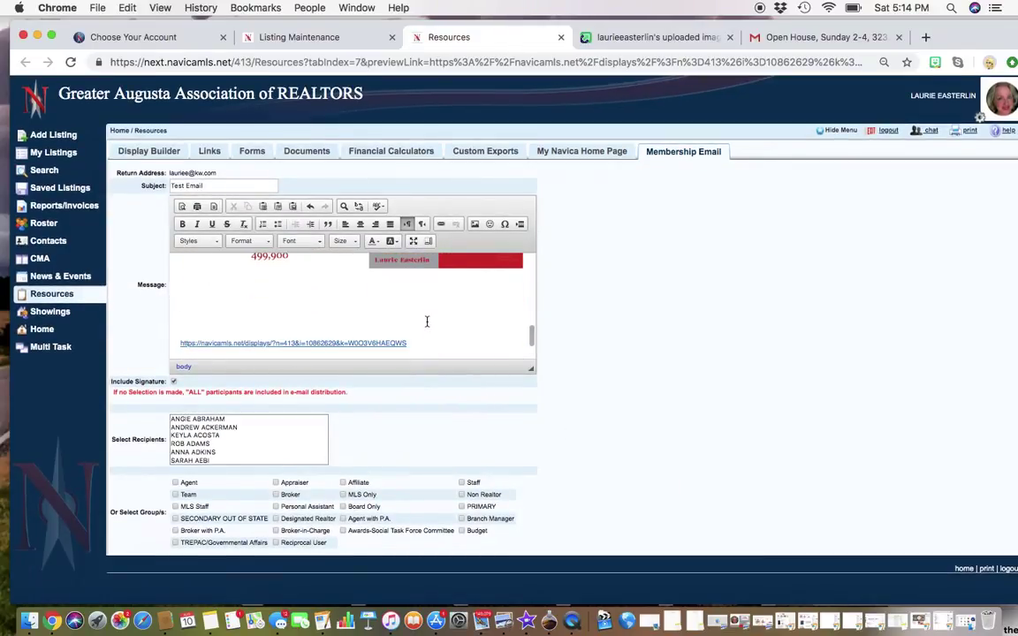
pyautogui.scroll(10, 427, 323)
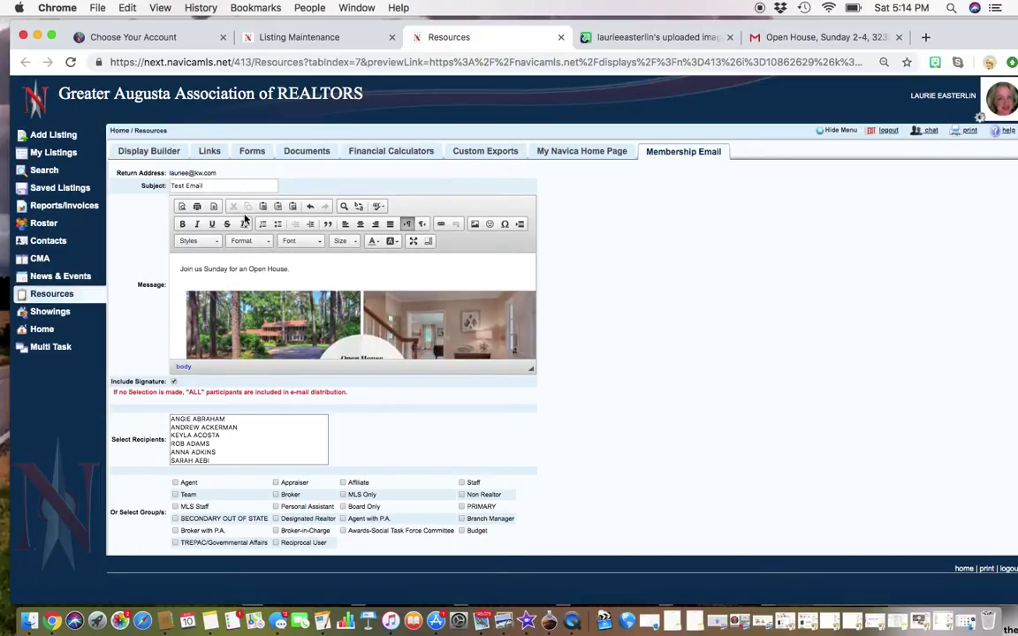
# - Choose yourself as the only member in Select Recipients and send the email
pyautogui.scroll(-2, 264, 431)
pyautogui.scroll(-2, 265, 433)
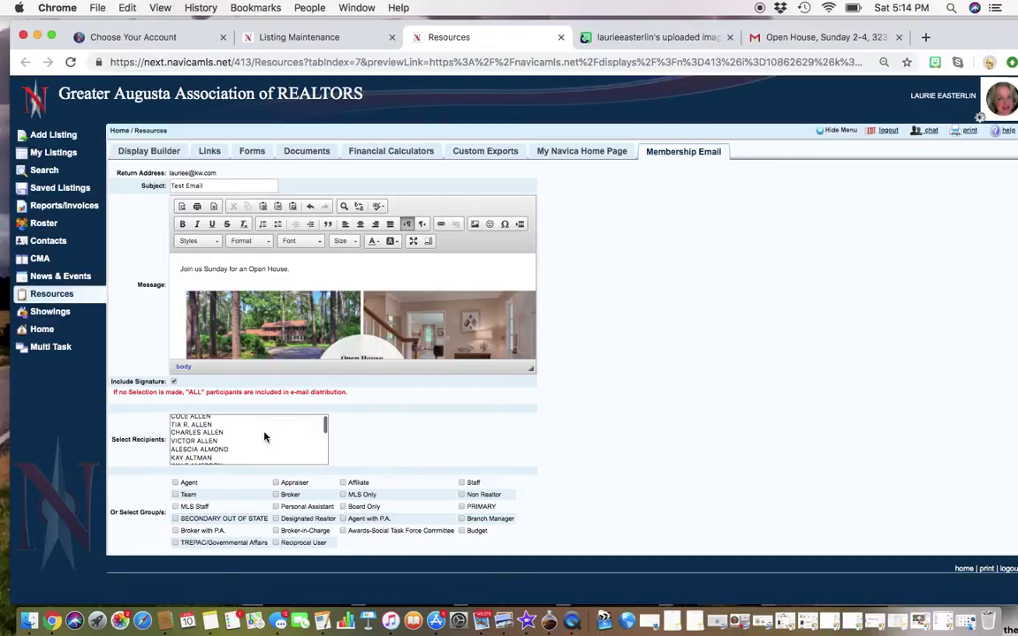
pyautogui.scroll(-2, 264, 435)
pyautogui.scroll(-2, 264, 435)
pyautogui.scroll(-2, 267, 429)
pyautogui.scroll(-2, 272, 442)
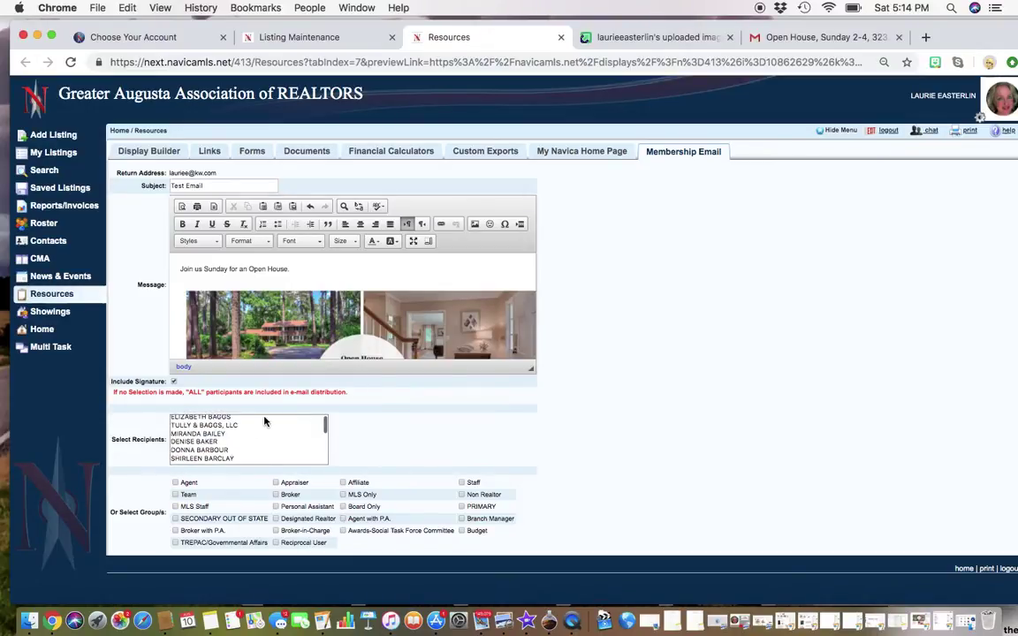
pyautogui.scroll(-2, 277, 461)
pyautogui.scroll(-1, 277, 455)
pyautogui.scroll(-1, 278, 451)
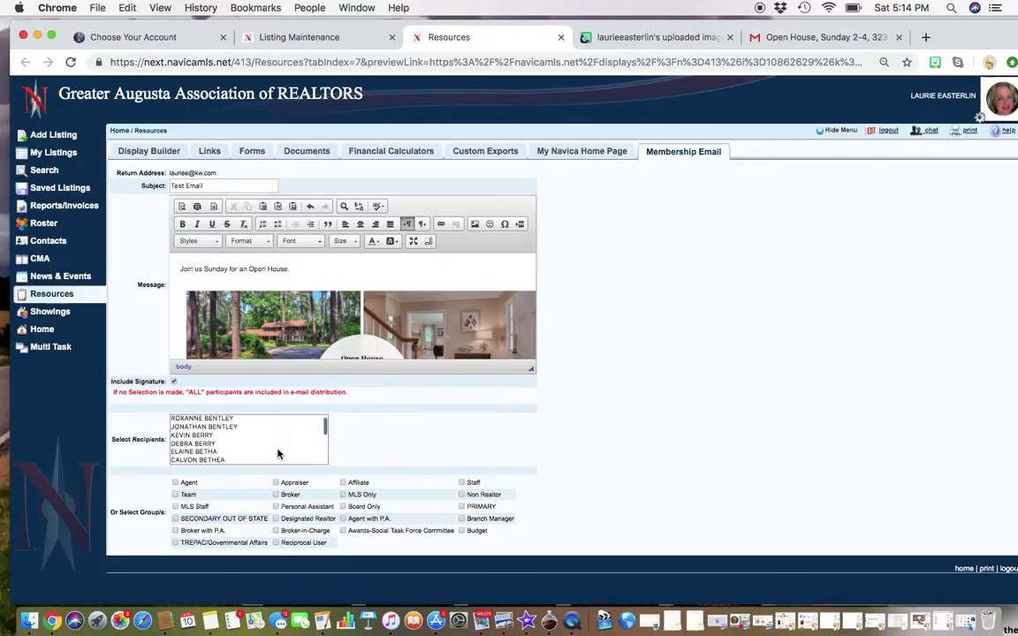
pyautogui.scroll(-2, 276, 448)
pyautogui.scroll(-2, 276, 446)
pyautogui.scroll(-2, 277, 438)
pyautogui.scroll(-2, 278, 436)
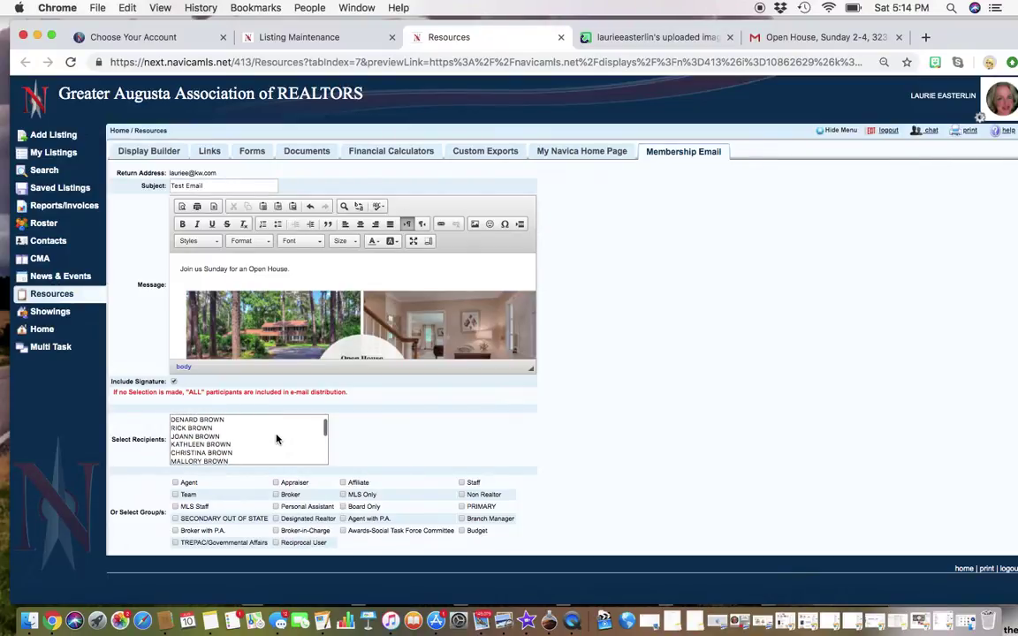
pyautogui.scroll(-2, 277, 437)
pyautogui.scroll(-1, 278, 428)
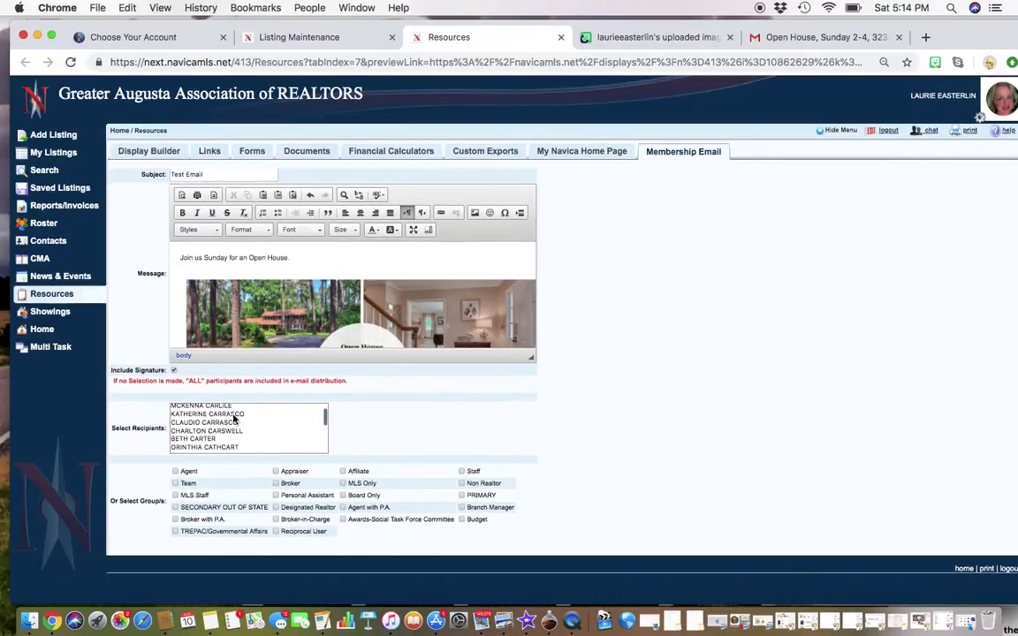
pyautogui.moveTo(325, 414); pyautogui.dragTo(324, 425)
pyautogui.scroll(-2, 325, 425)
pyautogui.scroll(-2, 324, 426)
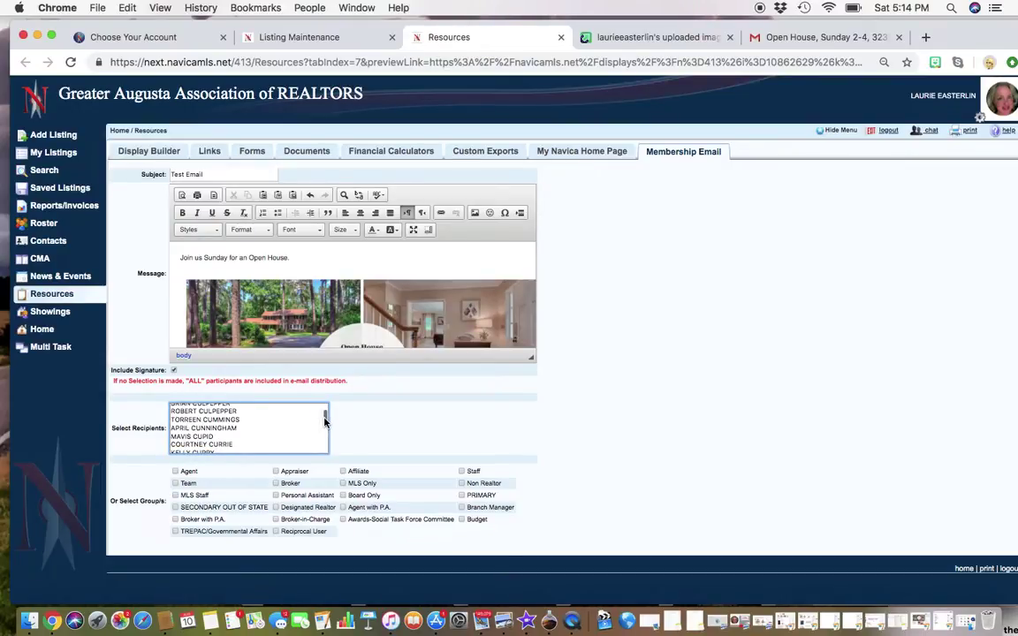
pyautogui.scroll(-2, 325, 427)
pyautogui.scroll(3, 320, 427)
pyautogui.scroll(2, 304, 430)
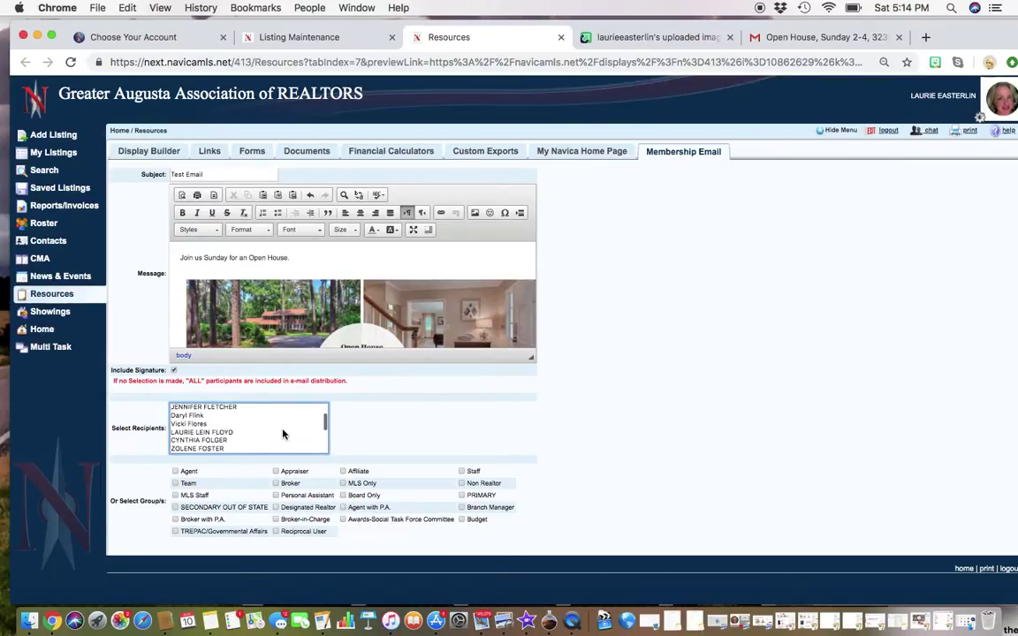
pyautogui.scroll(1, 283, 432)
pyautogui.scroll(1, 283, 433)
pyautogui.scroll(1, 283, 433)
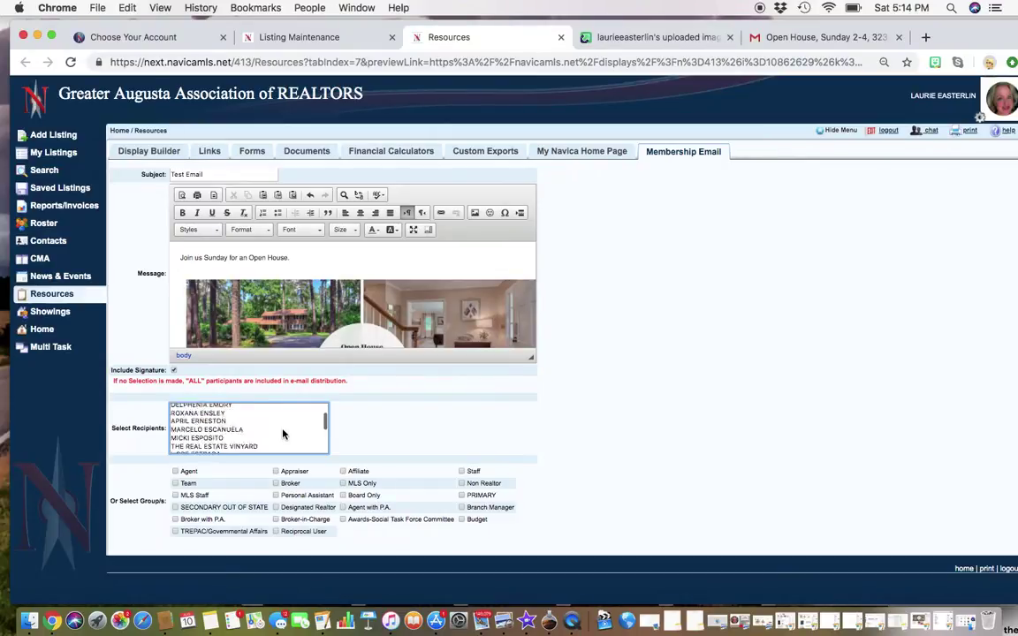
pyautogui.scroll(1, 283, 432)
pyautogui.scroll(2, 283, 433)
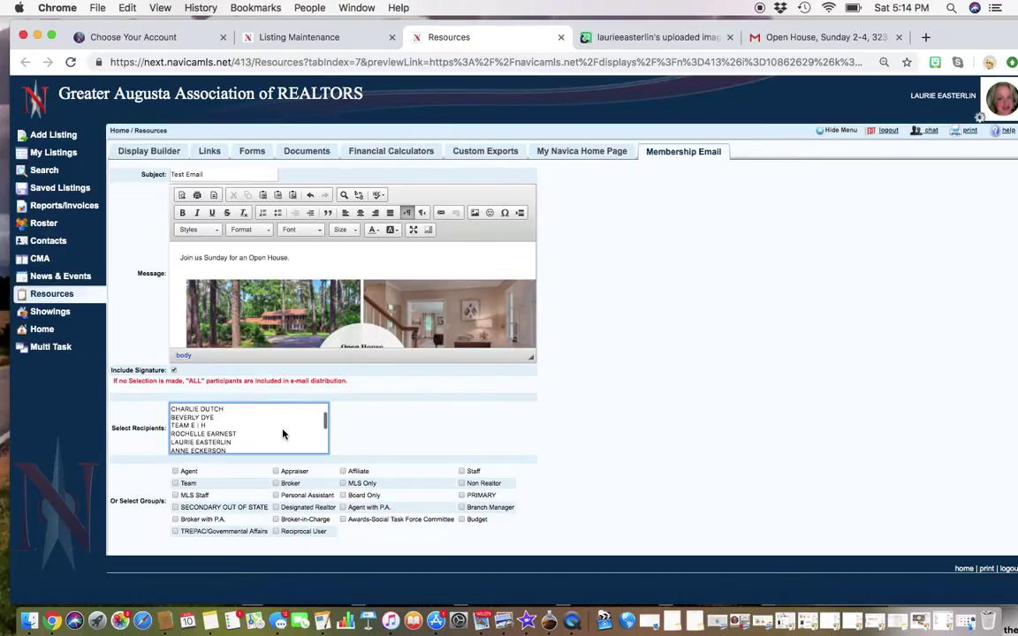
pyautogui.click(229, 442)
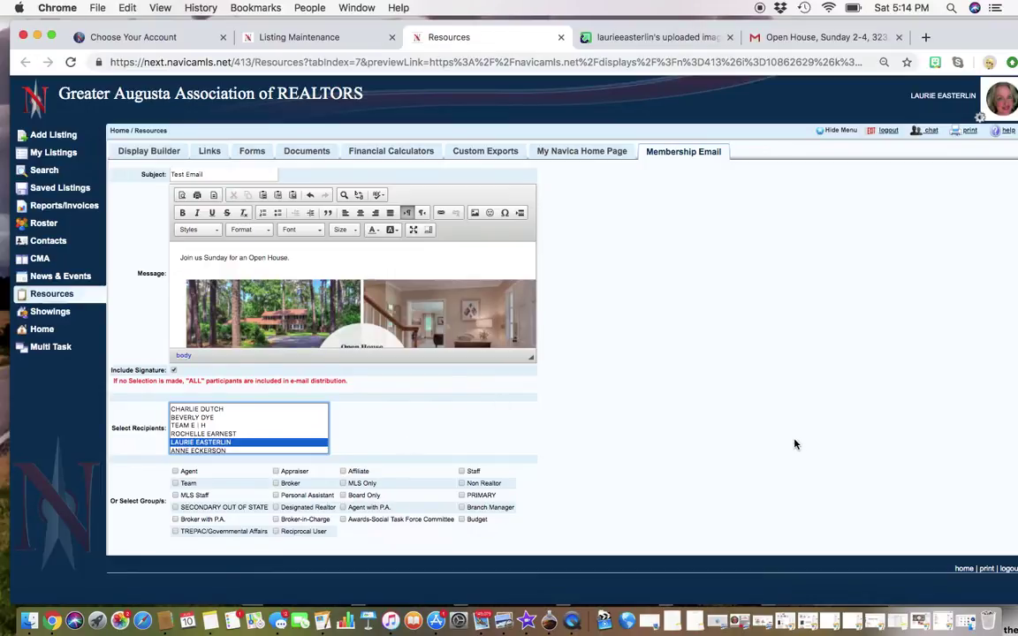
pyautogui.scroll(-2, 791, 446)
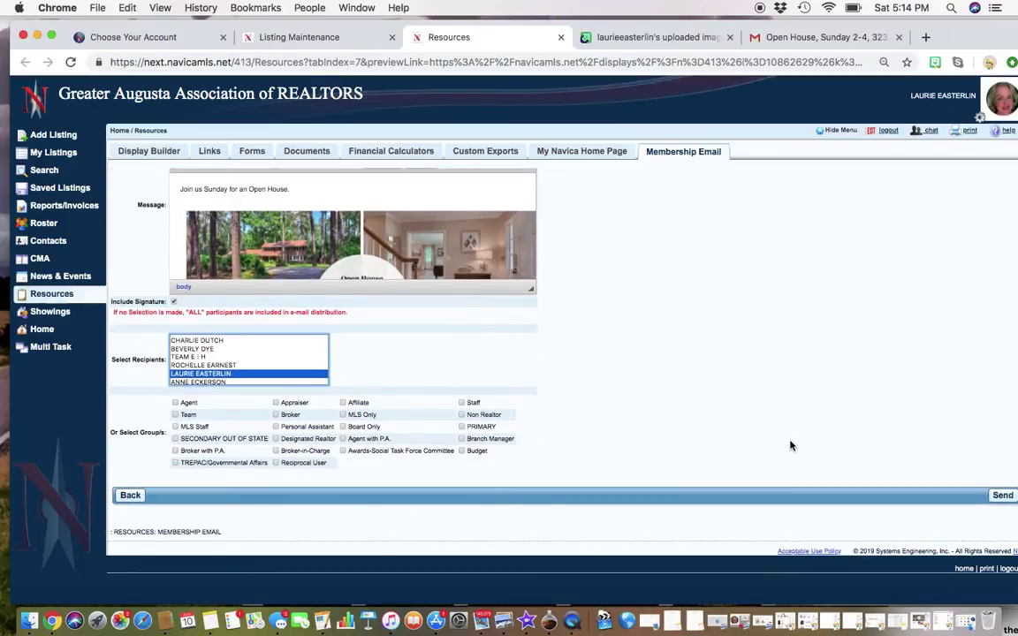
pyautogui.click(1003, 496)
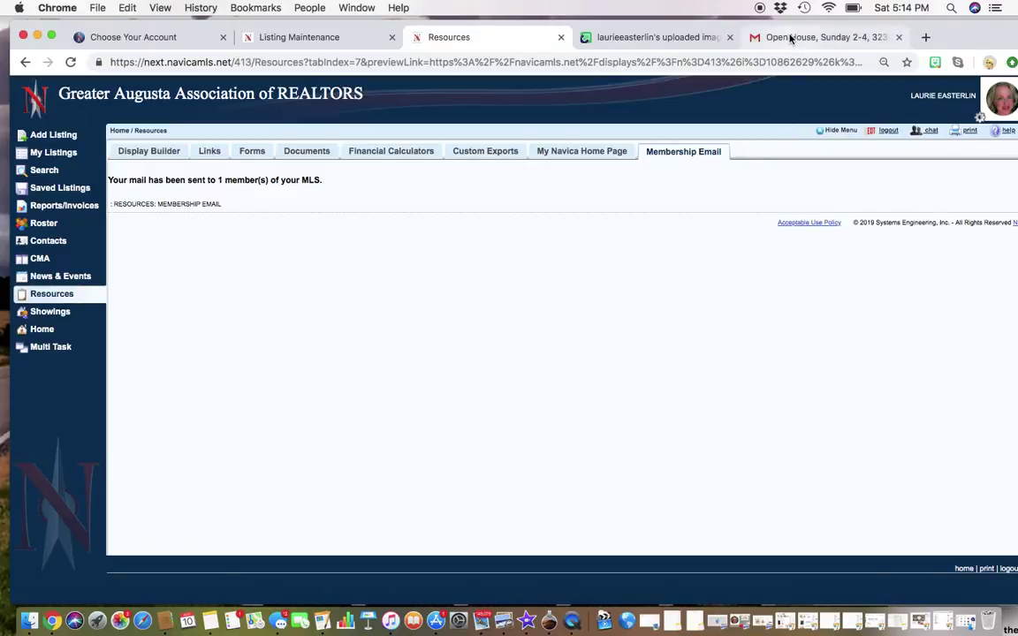
# - In Gmail, switch to the right account's inbox and open the 'Open House, Sunday 2-4' email
pyautogui.click(788, 37)
pyautogui.click(68, 189)
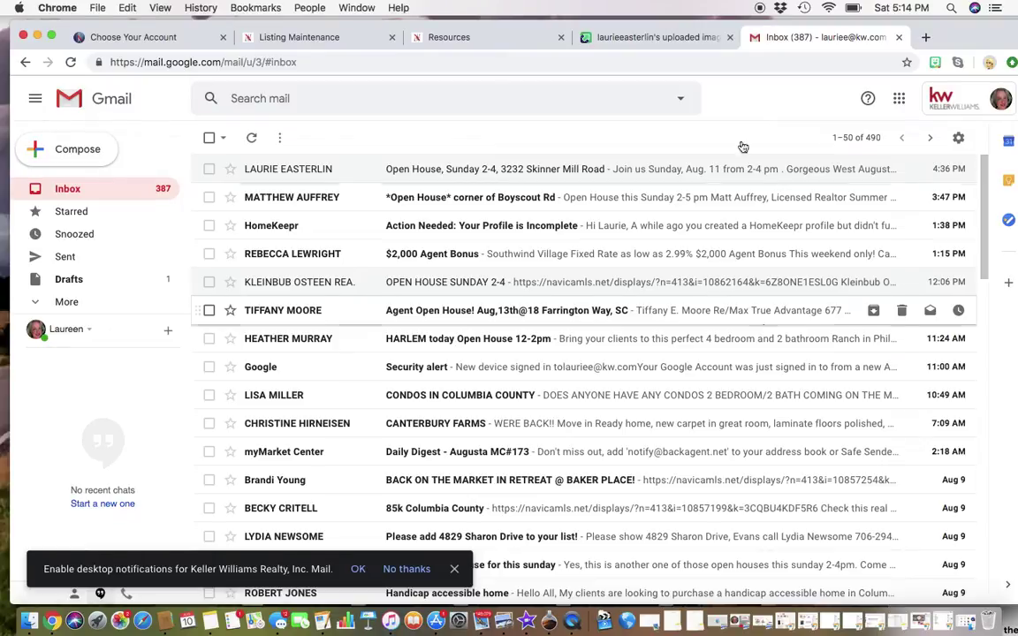
pyautogui.click(971, 103)
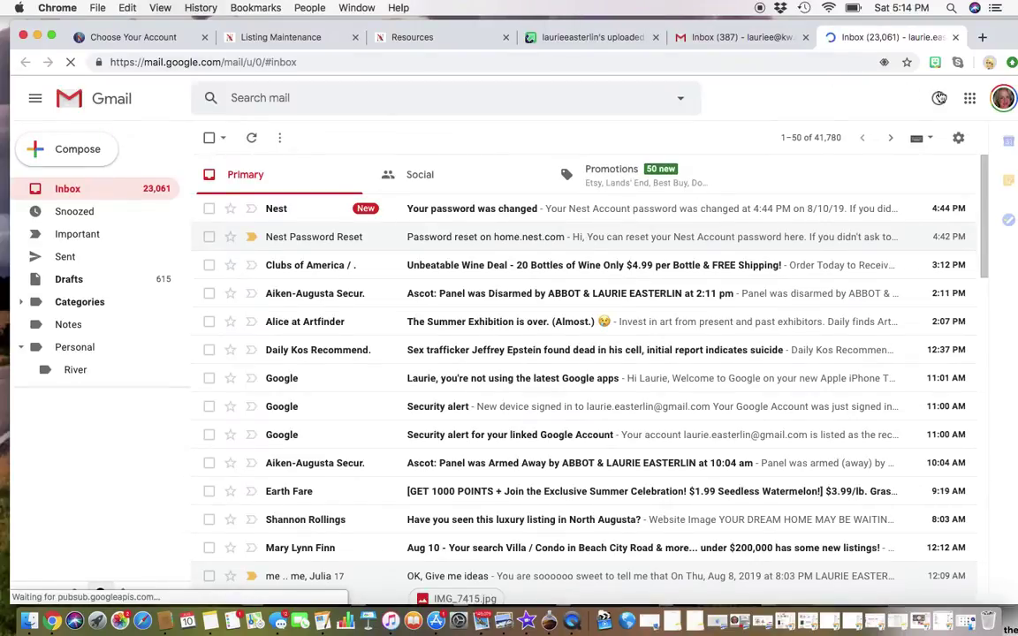
pyautogui.click(1002, 99)
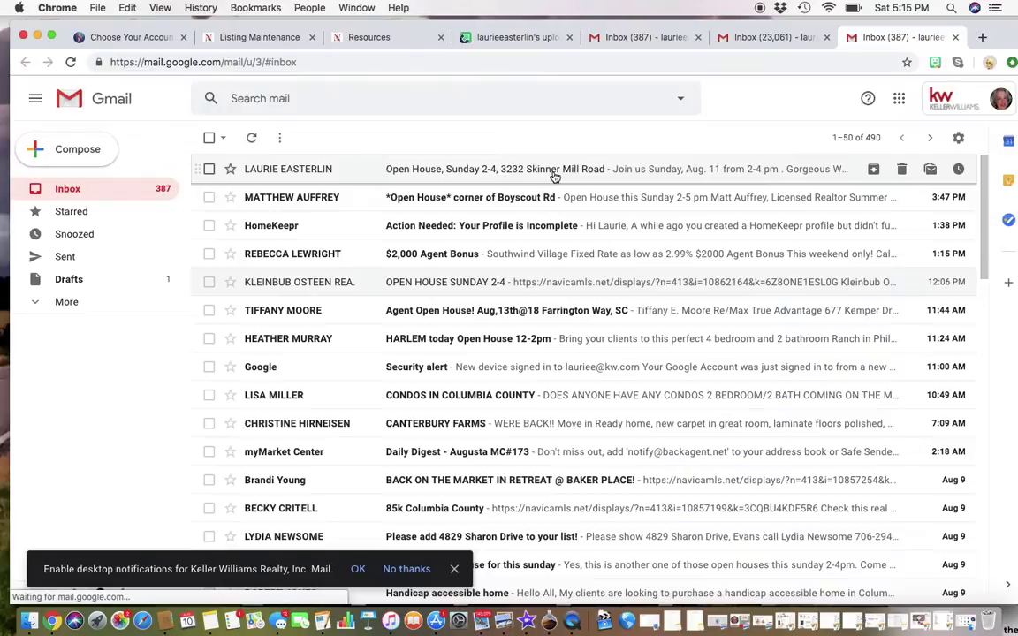
pyautogui.click(554, 172)
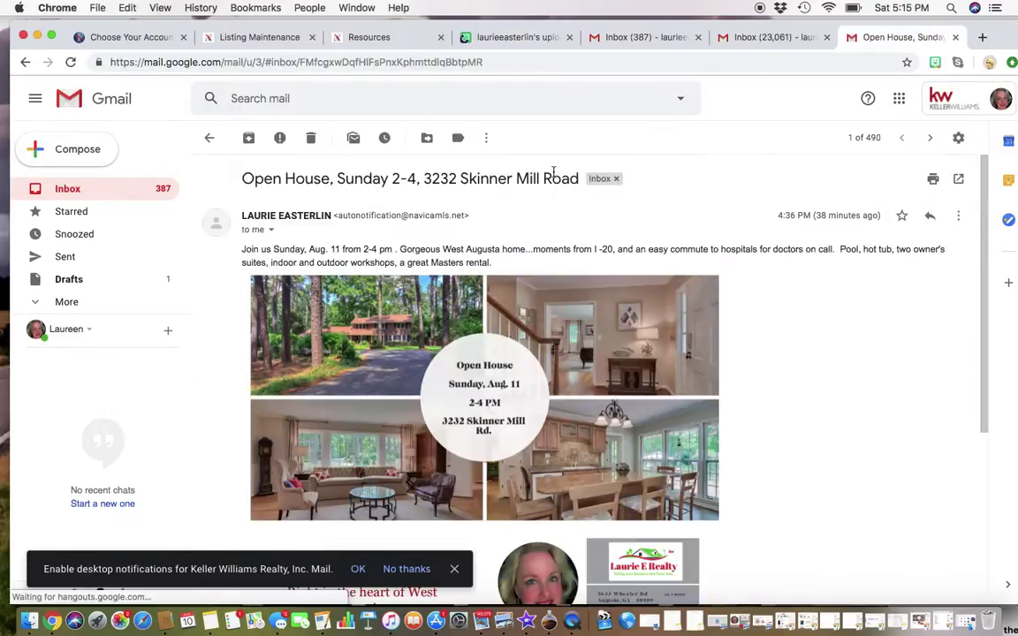